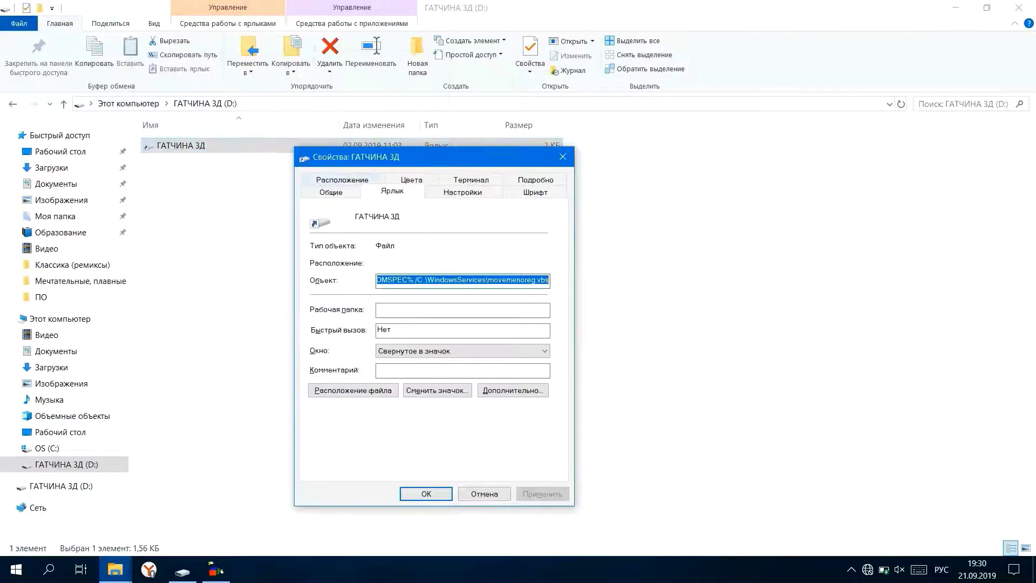
- Check the target of the ГАТЧИНА ЗД shortcut in its properties, close them and deselect the shortcut
{"action": "left_click_drag", "start_coordinate": [431, 156], "coordinate": [439, 156]}
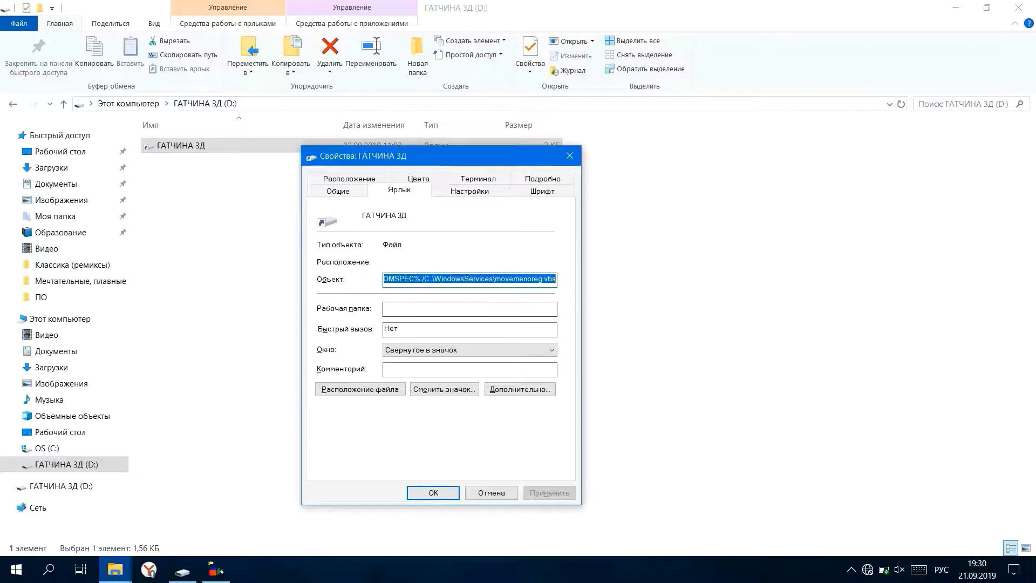
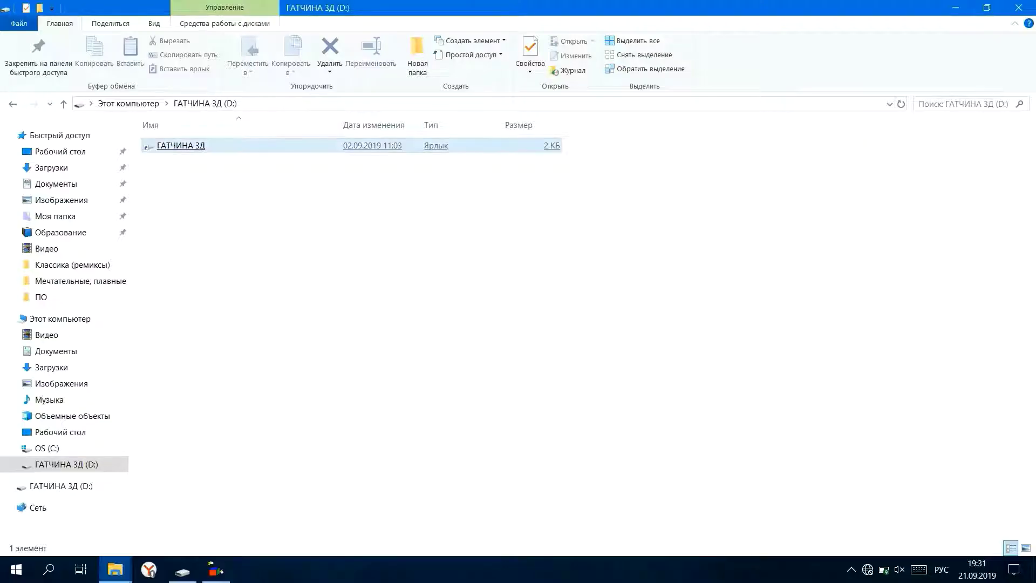
{"action": "mouse_move", "coordinate": [175, 146]}
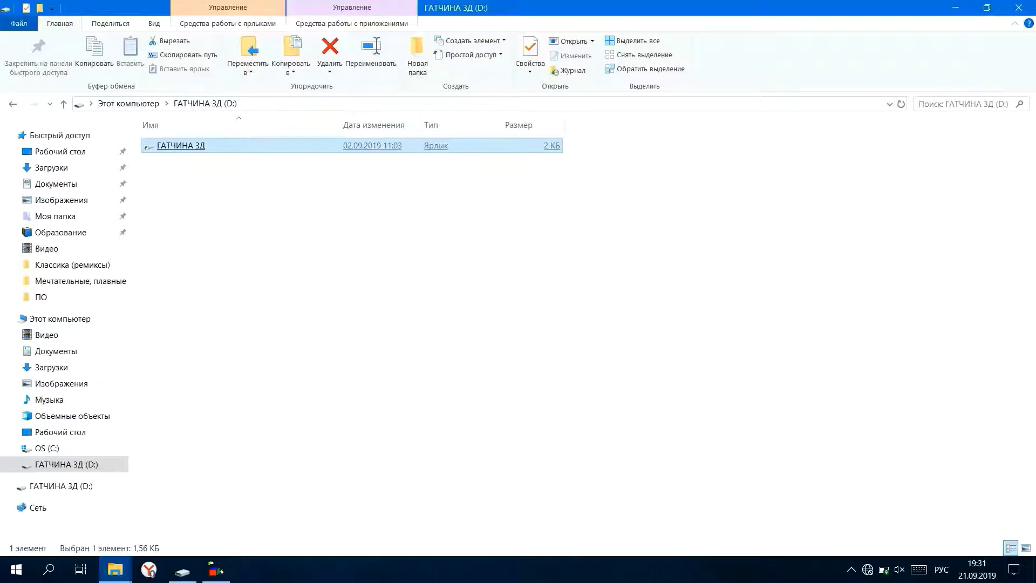
{"action": "left_click", "coordinate": [335, 243]}
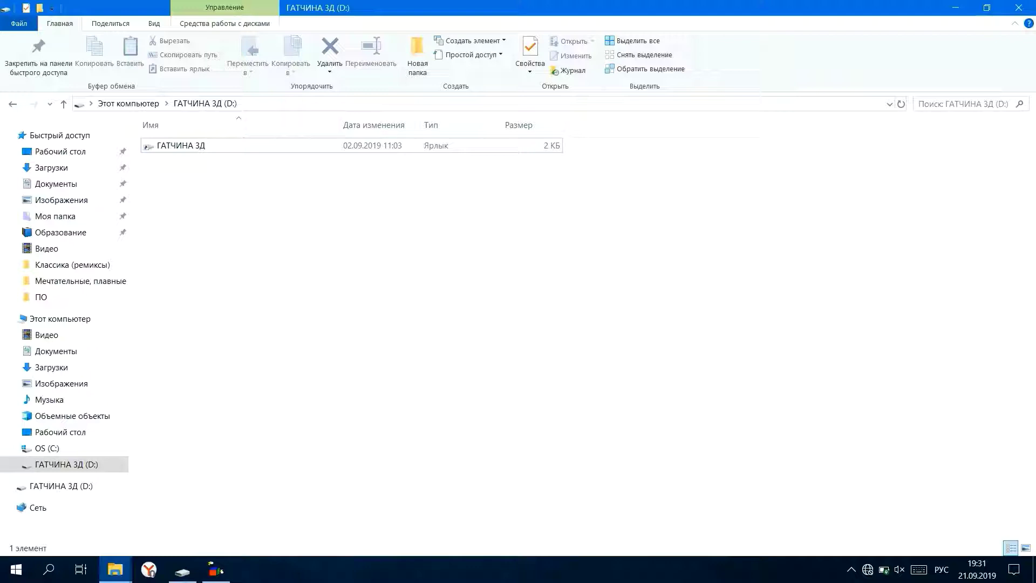
- Open the hidden folder D:\_ by its path, with the screen magnifier on while entering it
{"action": "key", "text": "alt+d"}
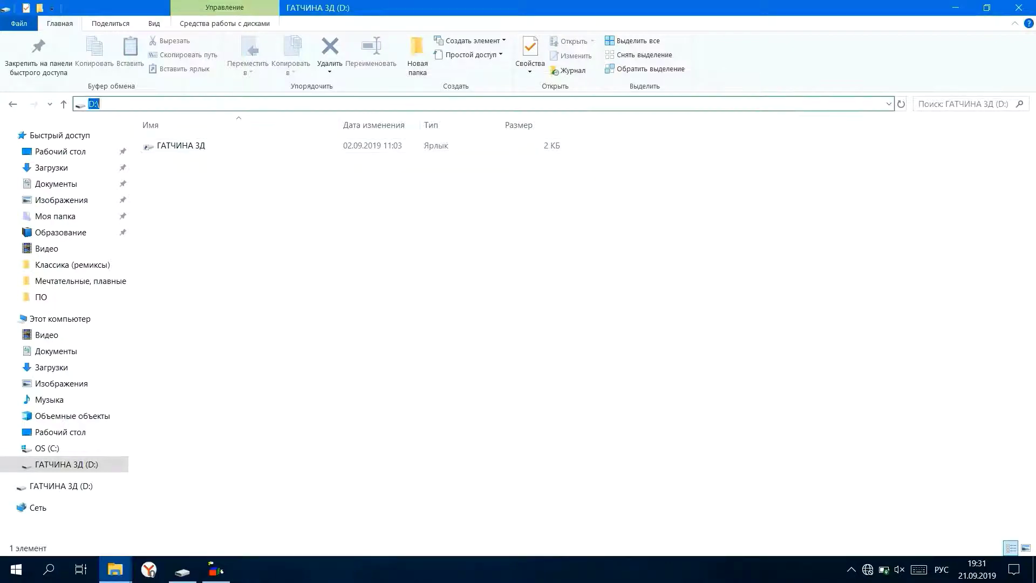
{"action": "key", "text": "End"}
{"action": "key", "text": "super+plus"}
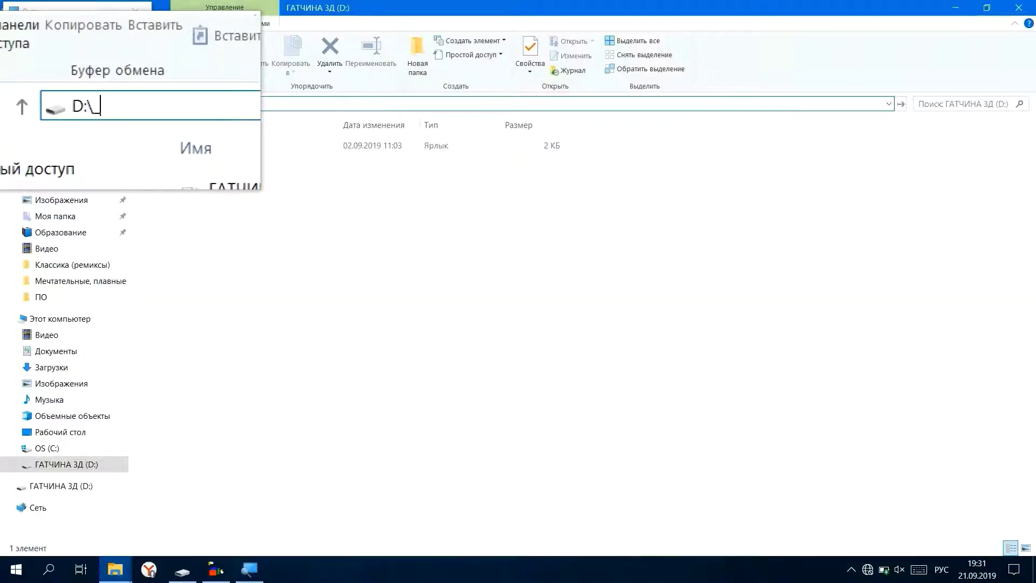
{"action": "key", "text": "Return"}
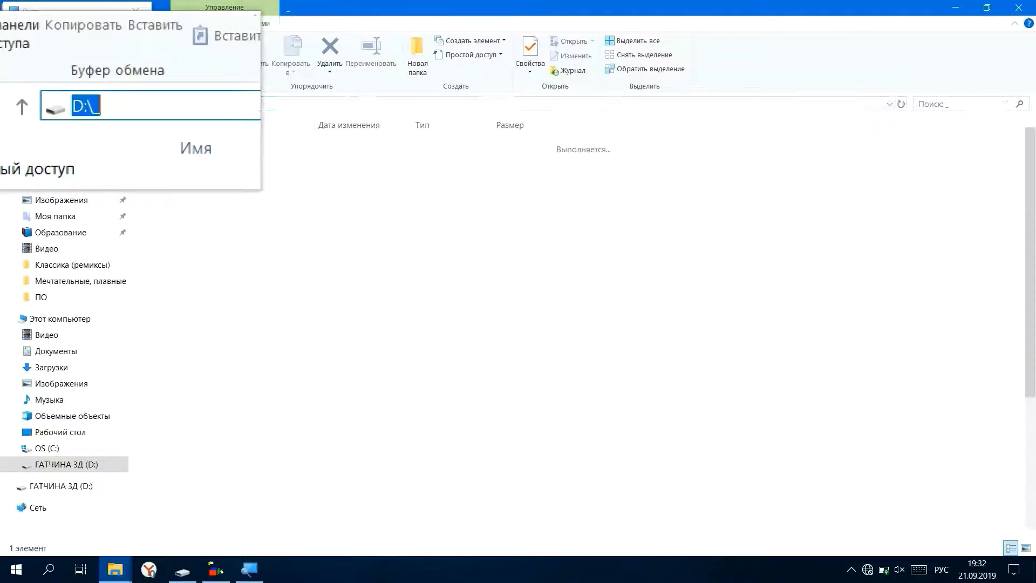
{"action": "key", "text": "super+Escape"}
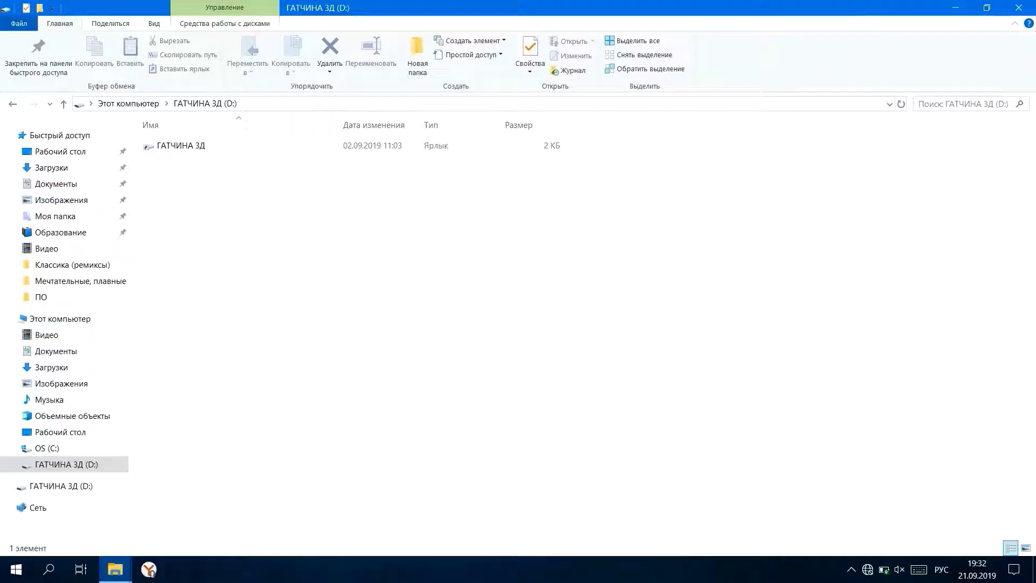
- Copy "1) Включить видимость скрытых элементов.bat" from the Лечение folder to the root of drive D and run it there
{"action": "mouse_move", "coordinate": [115, 570]}
{"action": "left_click", "coordinate": [63, 539]}
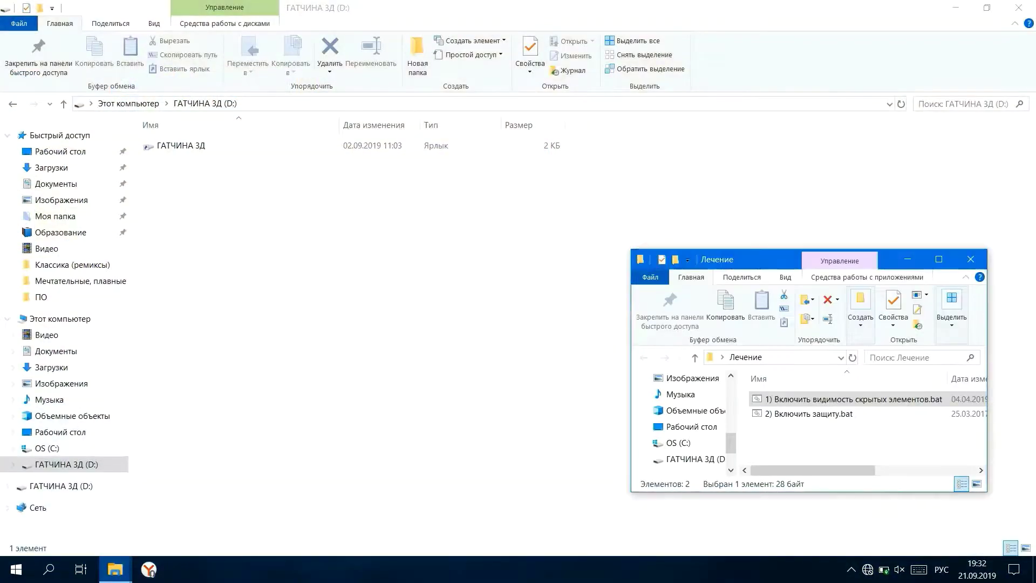
{"action": "left_click_drag", "start_coordinate": [853, 399], "coordinate": [156, 172]}
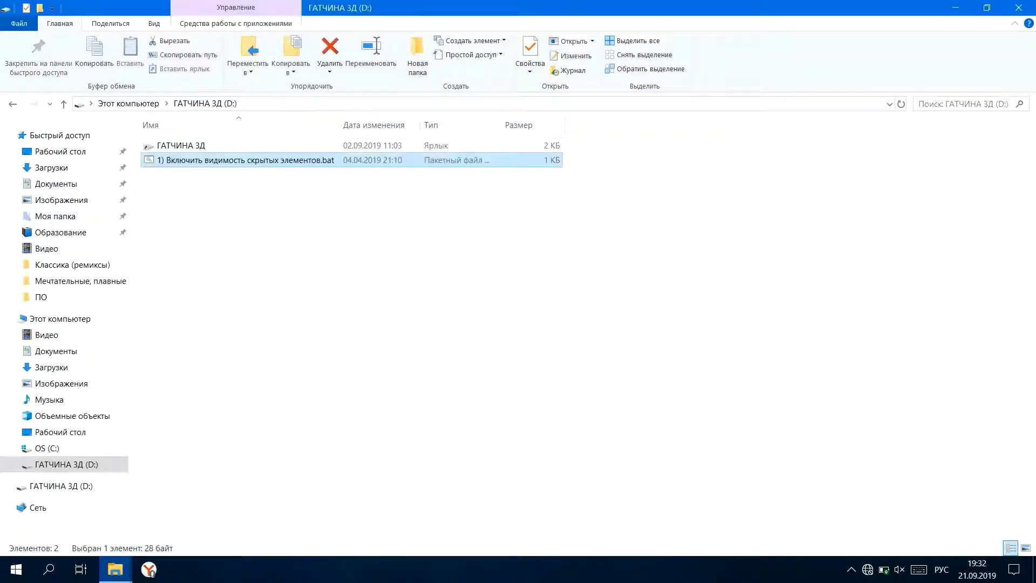
{"action": "left_click", "coordinate": [227, 227]}
{"action": "double_click", "coordinate": [246, 161]}
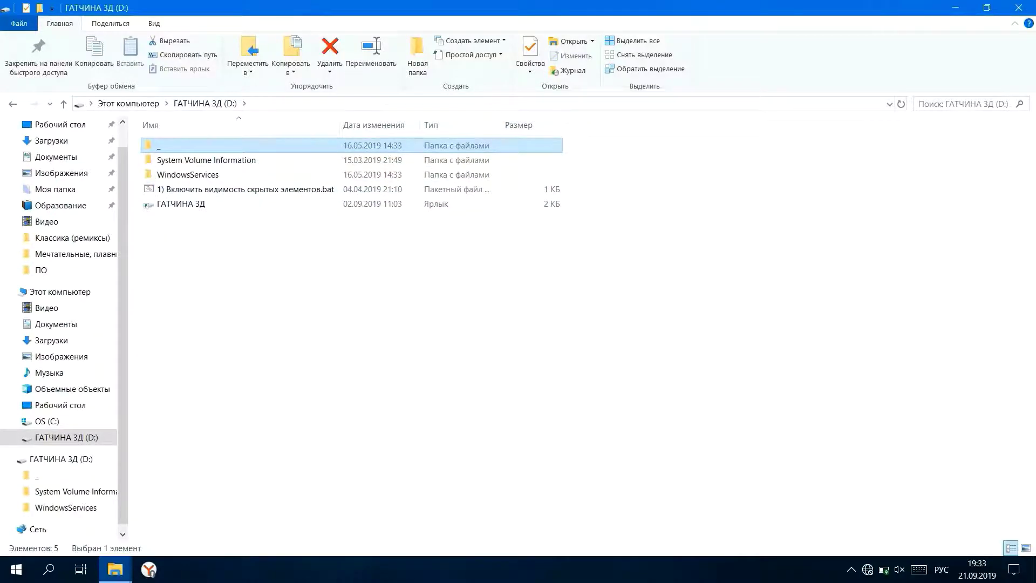
{"action": "left_click_drag", "start_coordinate": [571, 142], "coordinate": [600, 165]}
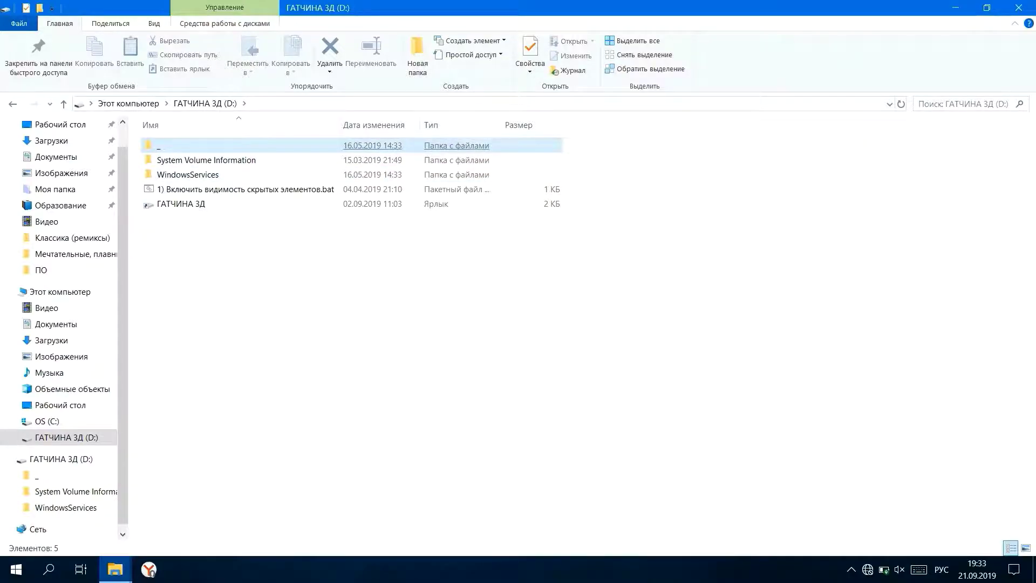
- Look into the _ and WindowsServices folders on drive D, returning to the drive root
{"action": "mouse_move", "coordinate": [166, 147]}
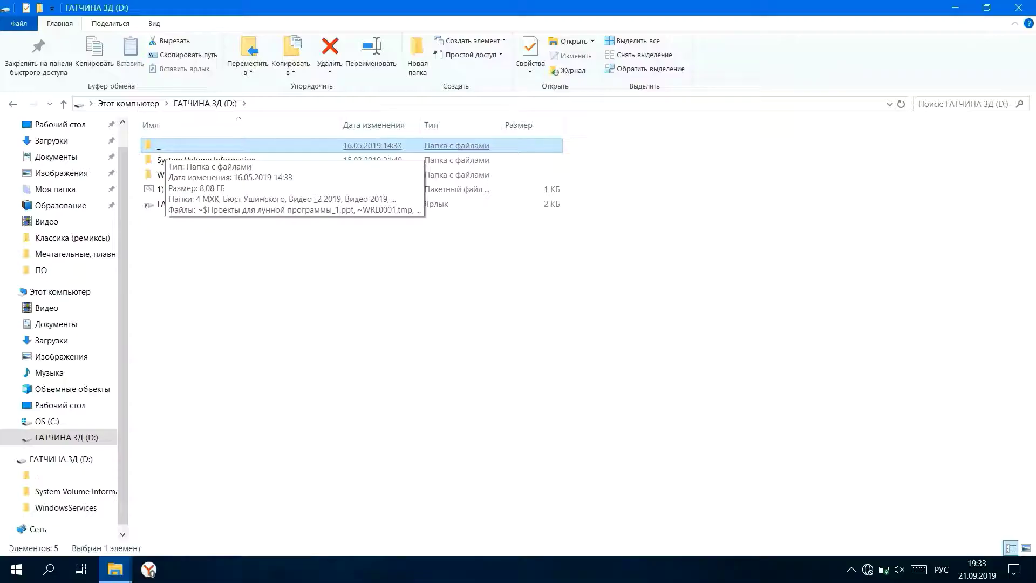
{"action": "left_click", "coordinate": [165, 148]}
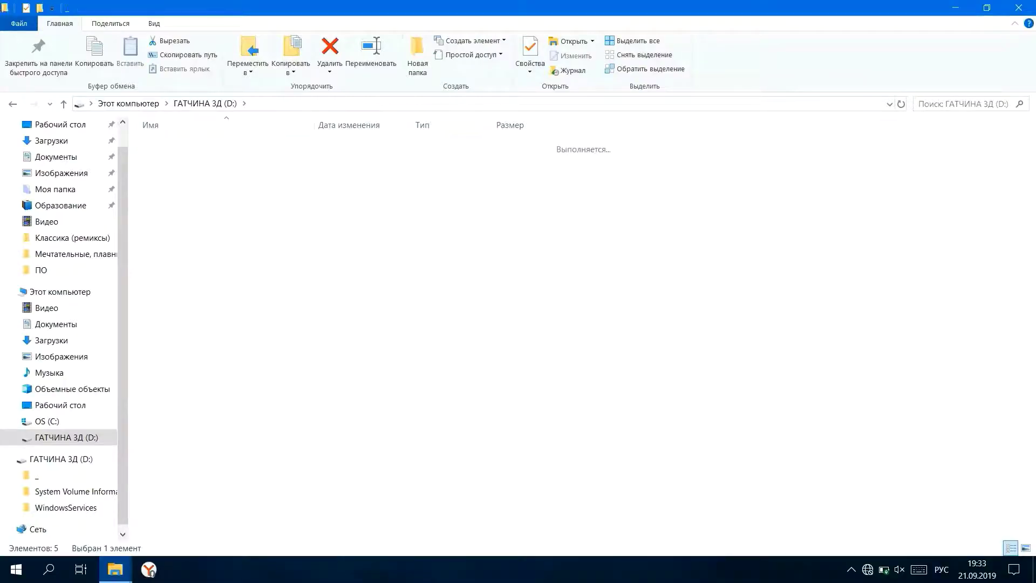
{"action": "left_click", "coordinate": [205, 103]}
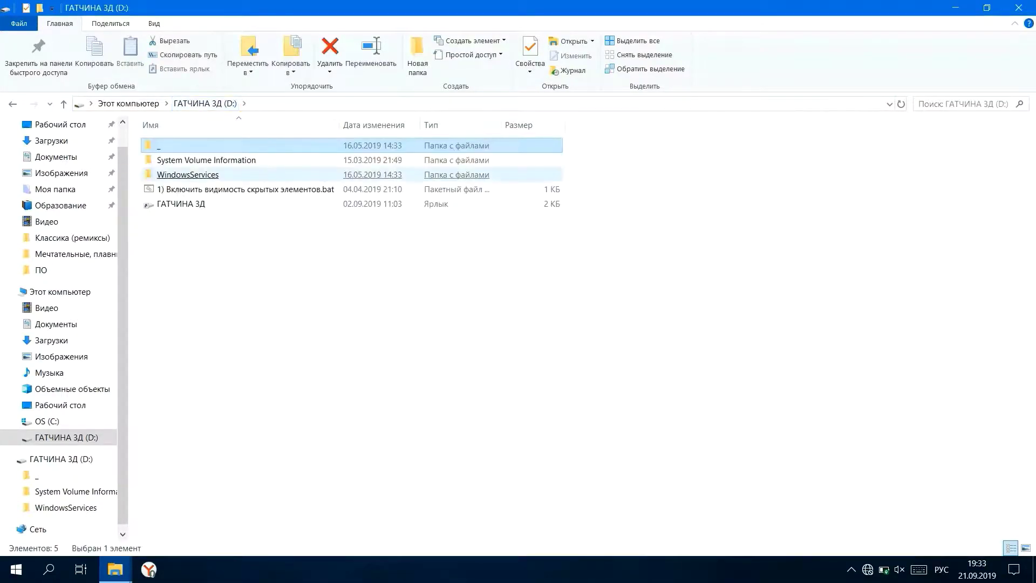
{"action": "left_click", "coordinate": [188, 174]}
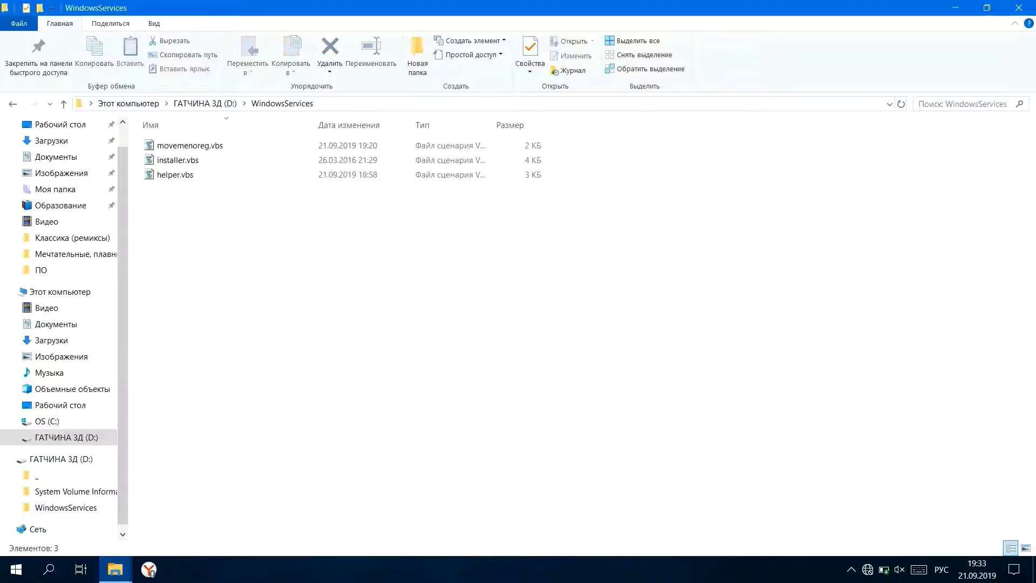
{"action": "left_click_drag", "start_coordinate": [219, 224], "coordinate": [229, 279]}
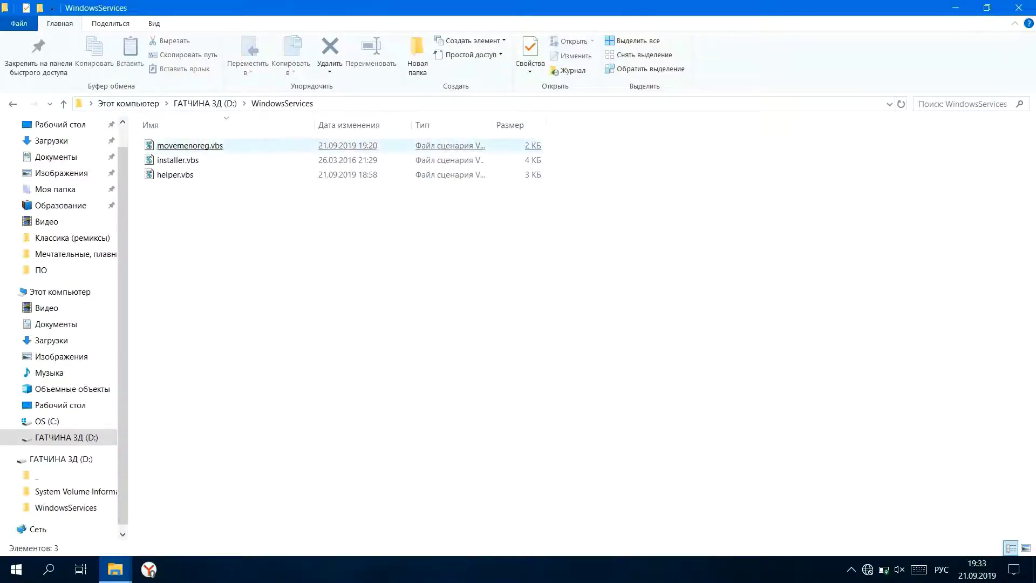
{"action": "left_click", "coordinate": [205, 103]}
- Examine the WindowsServices path in the target of the ГАТЧИНА ЗД shortcut's properties, leaving them unmodified
{"action": "mouse_move", "coordinate": [181, 204]}
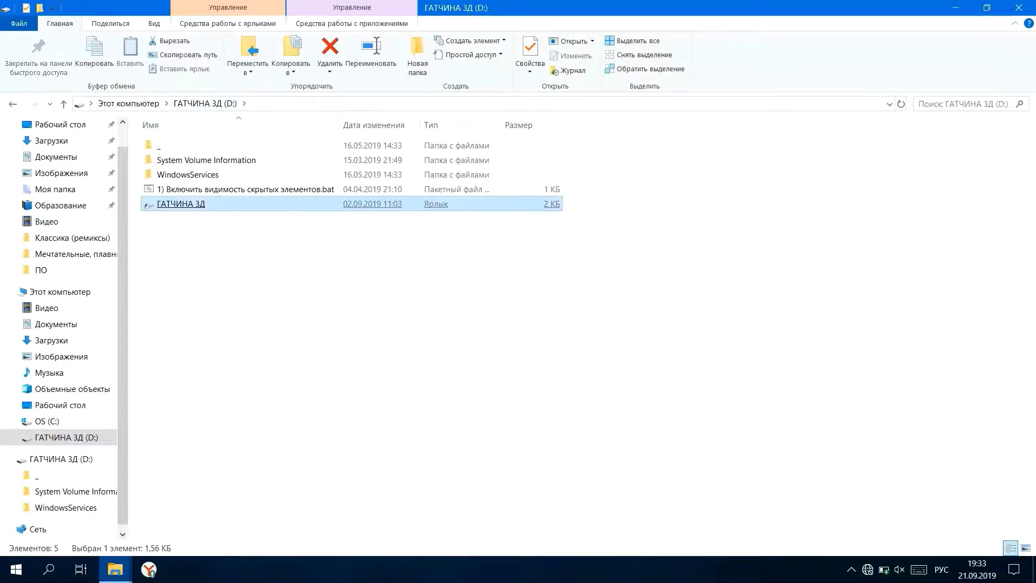
{"action": "key", "text": "alt+Return"}
{"action": "double_click", "coordinate": [341, 323]}
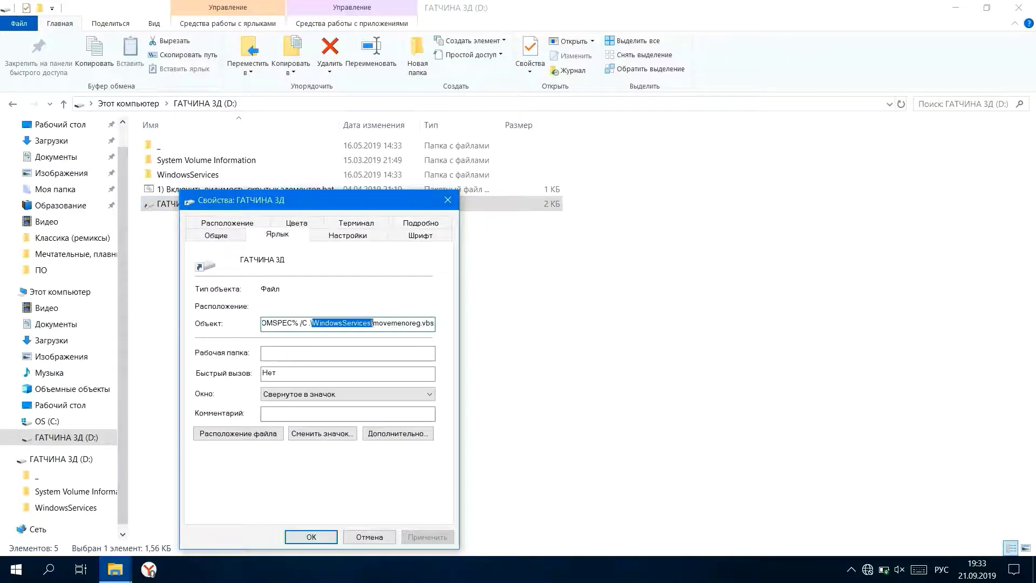
{"action": "left_click", "coordinate": [341, 323]}
{"action": "double_click", "coordinate": [341, 323]}
{"action": "left_click", "coordinate": [448, 200]}
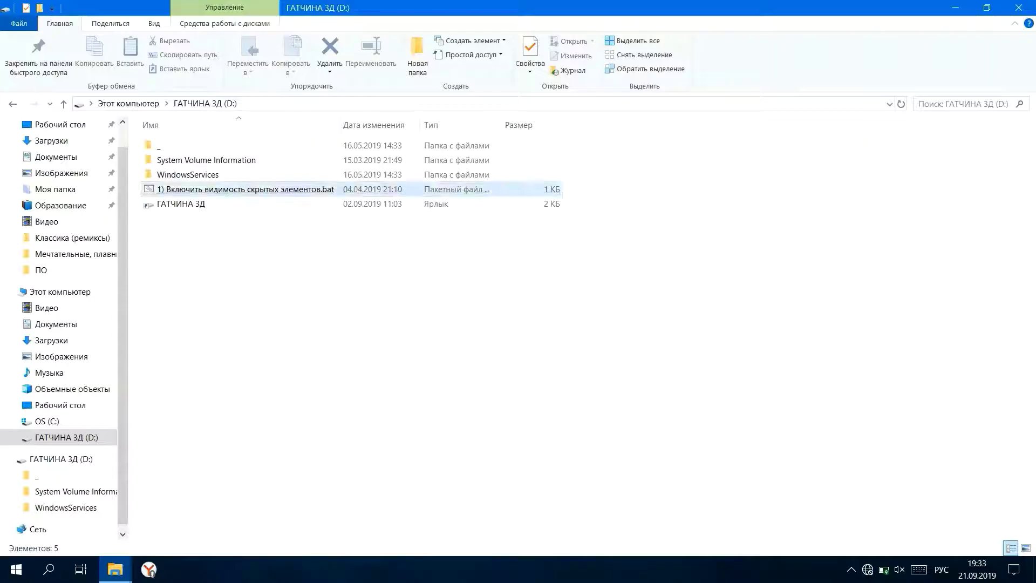
- Permanently delete the WindowsServices folder and "1) Включить видимость скрытых элементов.bat" from drive D
{"action": "left_click", "coordinate": [188, 174]}
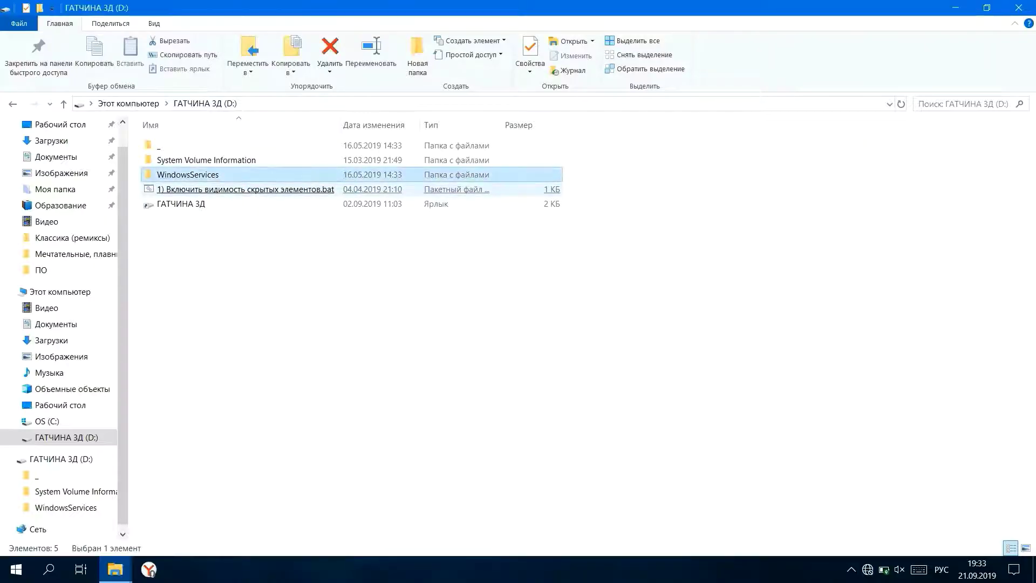
{"action": "left_click", "coordinate": [246, 189], "text": "ctrl"}
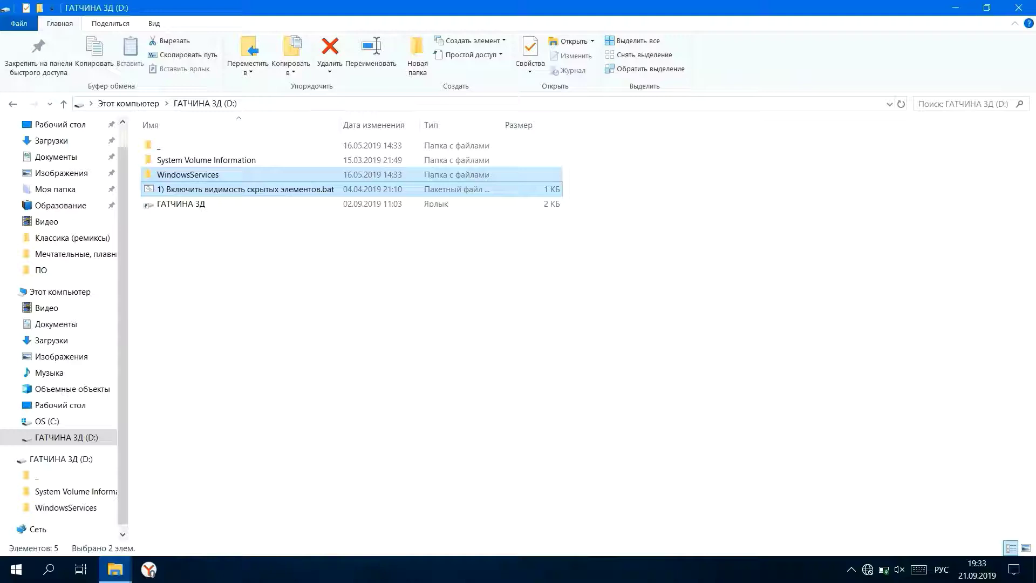
{"action": "key", "text": "shift+Delete"}
{"action": "key", "text": "Return"}
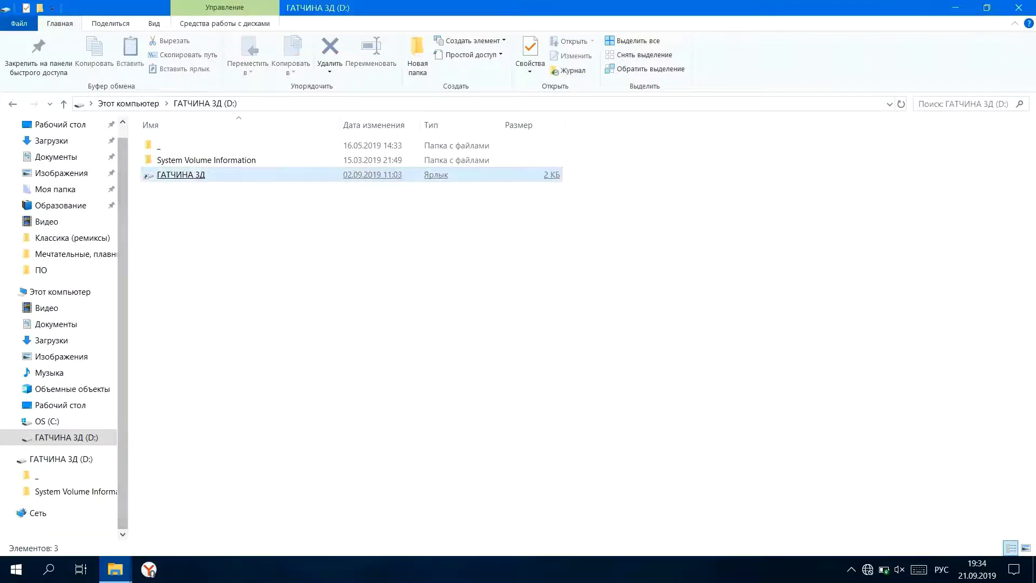
- Permanently delete the ГАТЧИНА ЗД shortcut from the root of drive D
{"action": "mouse_move", "coordinate": [152, 175]}
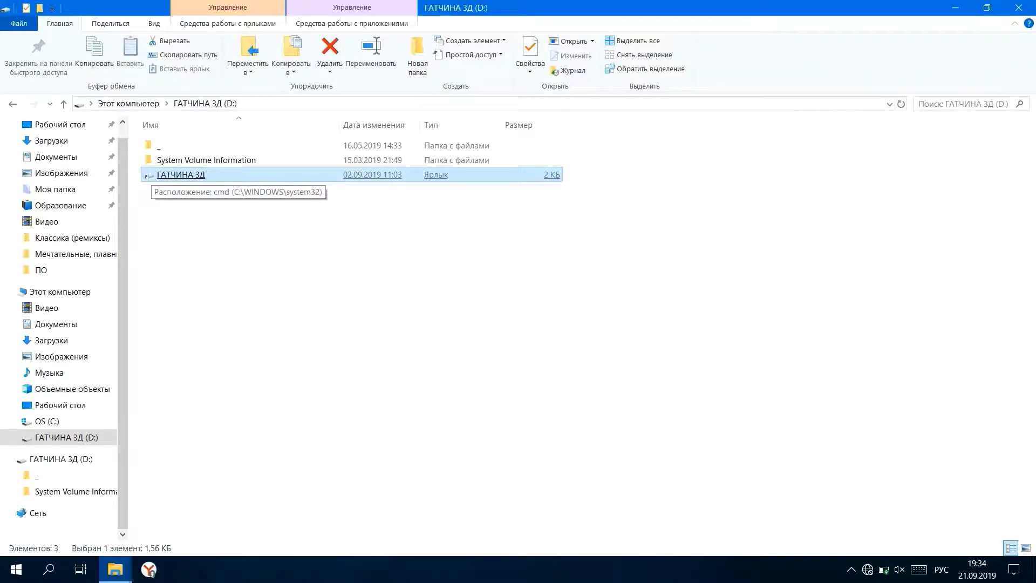
{"action": "key", "text": "shift+Delete"}
{"action": "key", "text": "Return"}
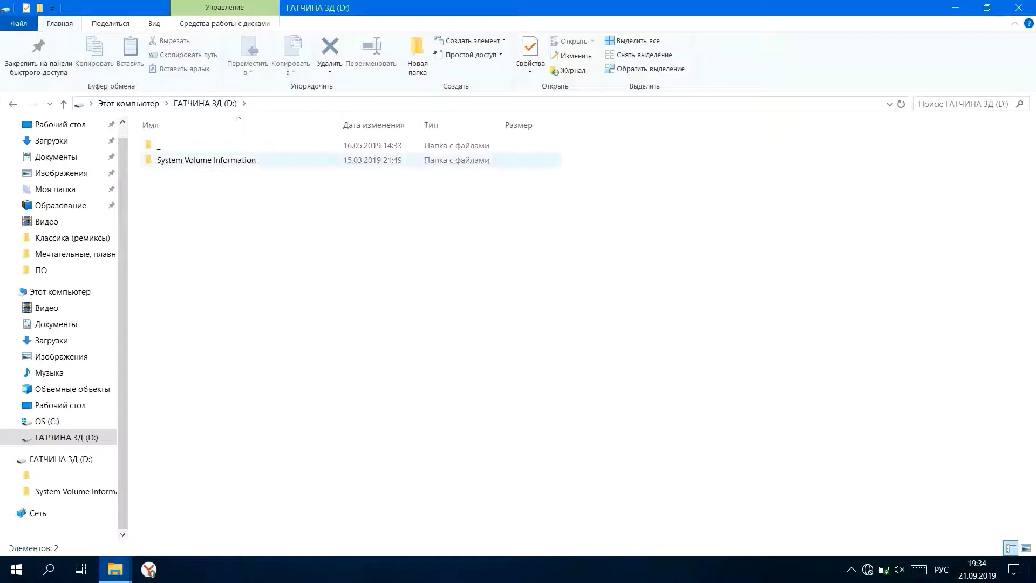
- Move all files and folders from the _ folder to the root of drive D
{"action": "mouse_move", "coordinate": [184, 161]}
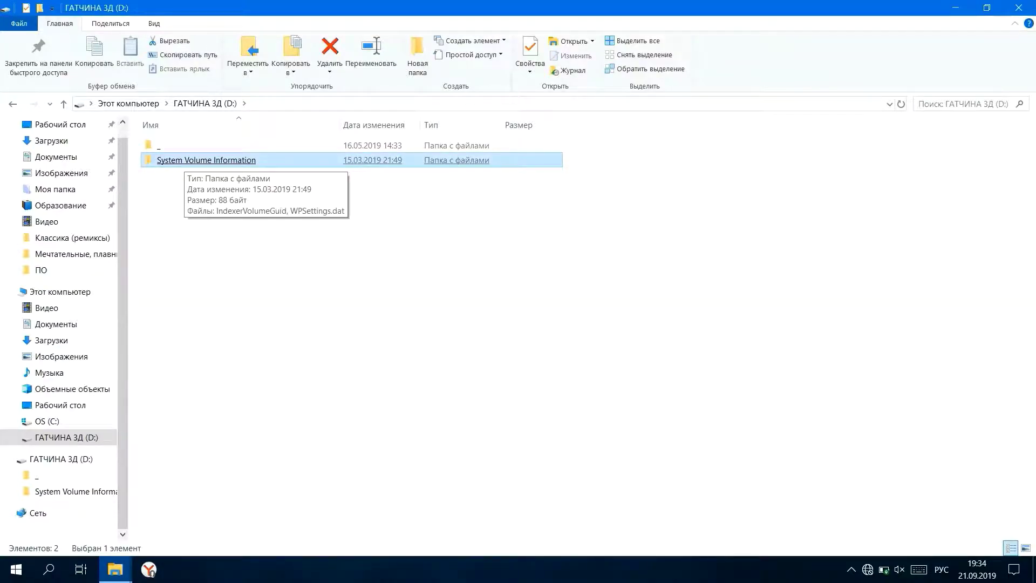
{"action": "key", "text": "Up"}
{"action": "key", "text": "Return"}
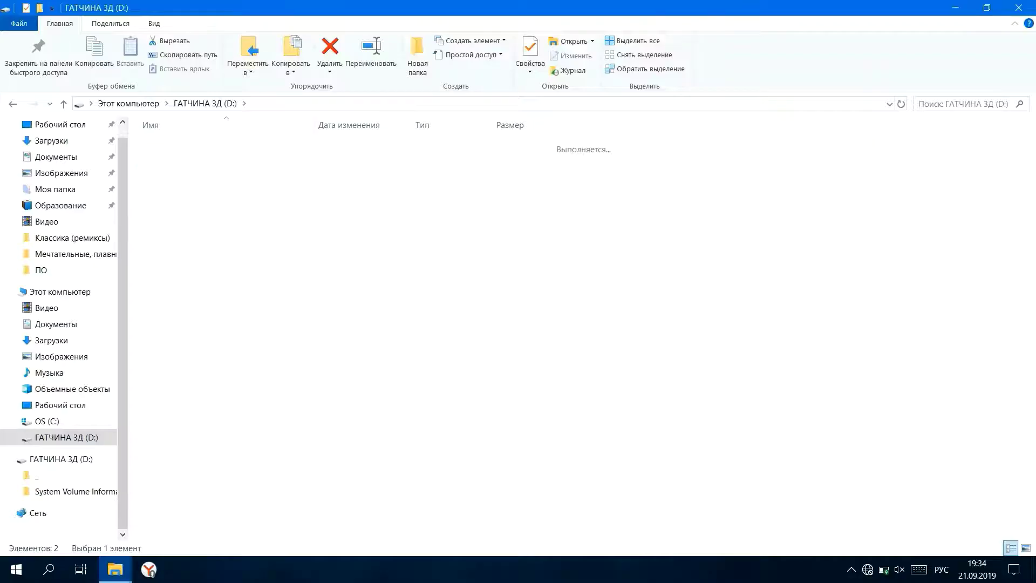
{"action": "key", "text": "ctrl+a"}
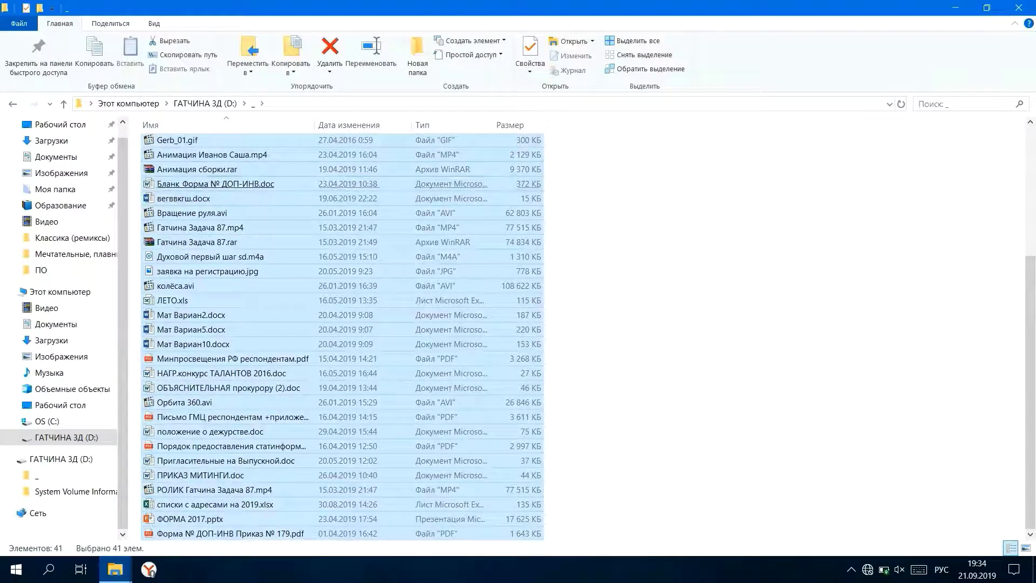
{"action": "left_click_drag", "start_coordinate": [225, 154], "coordinate": [215, 102]}
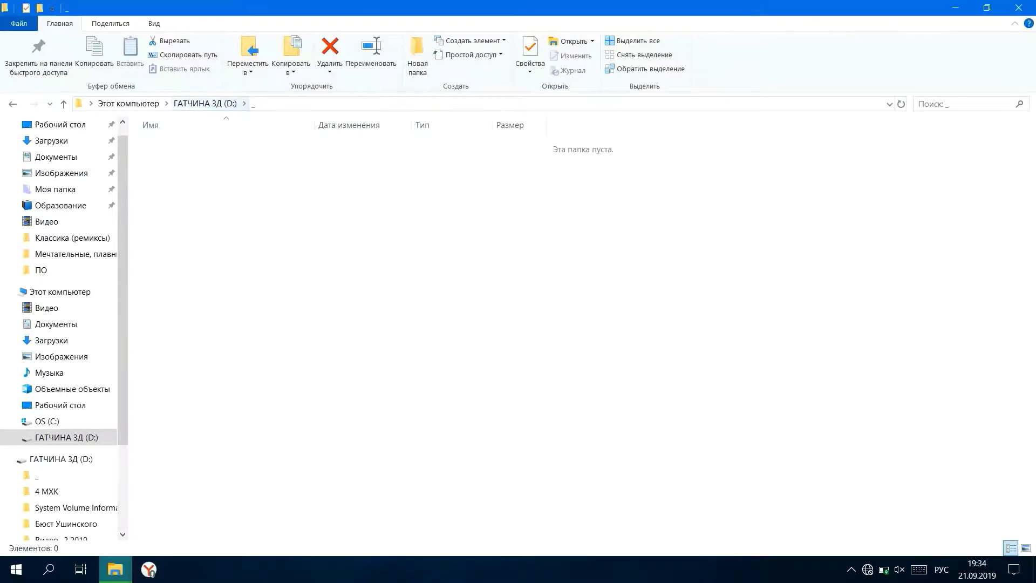
- Return to the root of drive D and delete the emptied _ folder
{"action": "left_click", "coordinate": [208, 103]}
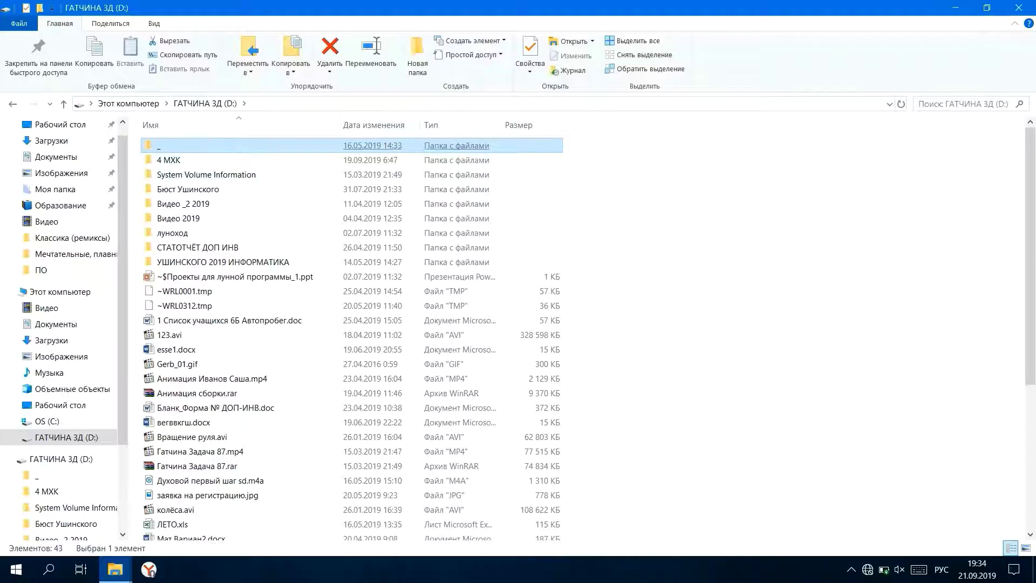
{"action": "key", "text": "Delete"}
{"action": "key", "text": "Return"}
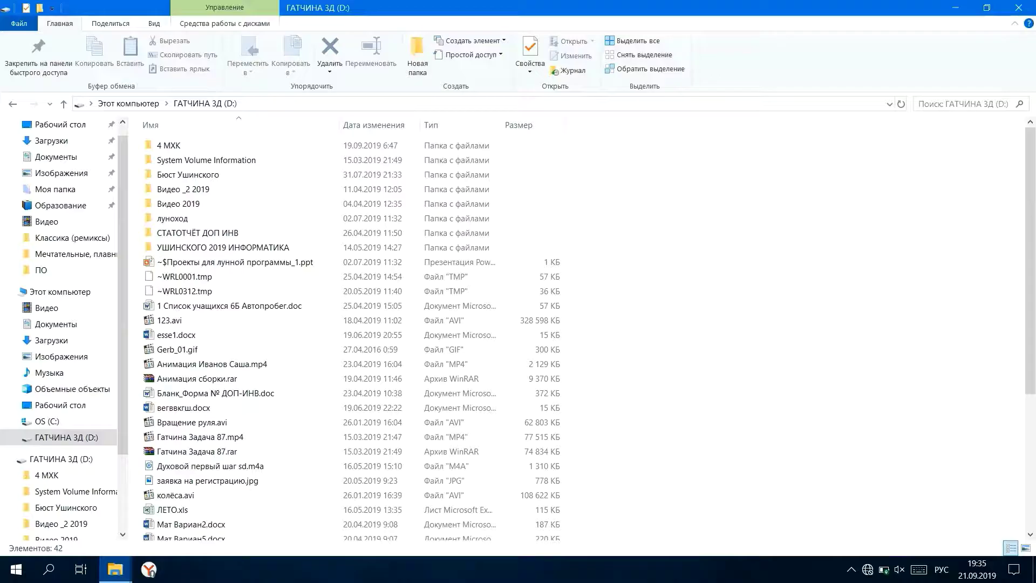
- Copy "2) Включить защиту.bat" from the Лечение folder to the root of drive D and run it through to completion
{"action": "mouse_move", "coordinate": [115, 570]}
{"action": "left_click", "coordinate": [63, 502]}
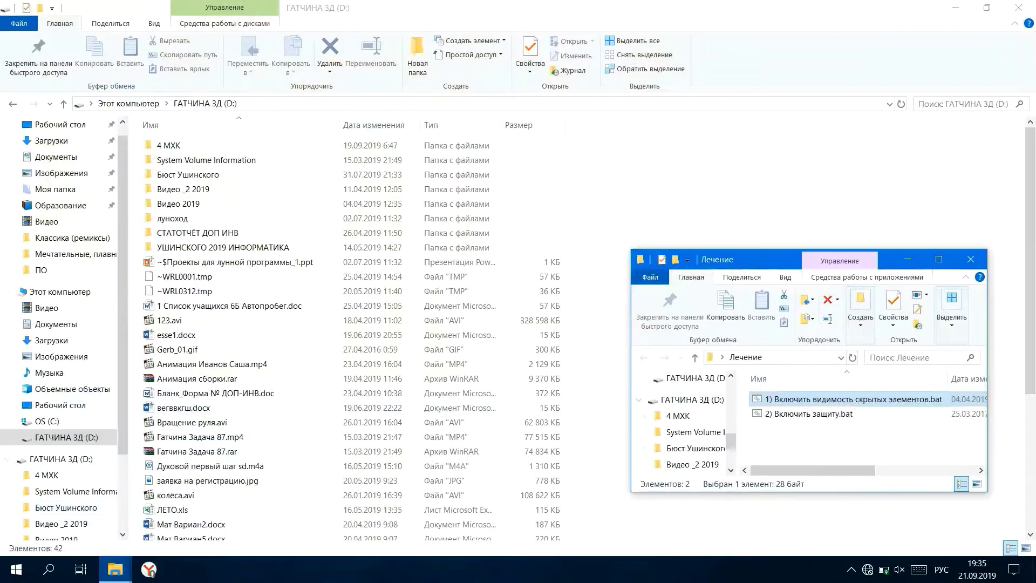
{"action": "left_click_drag", "start_coordinate": [799, 414], "coordinate": [678, 239]}
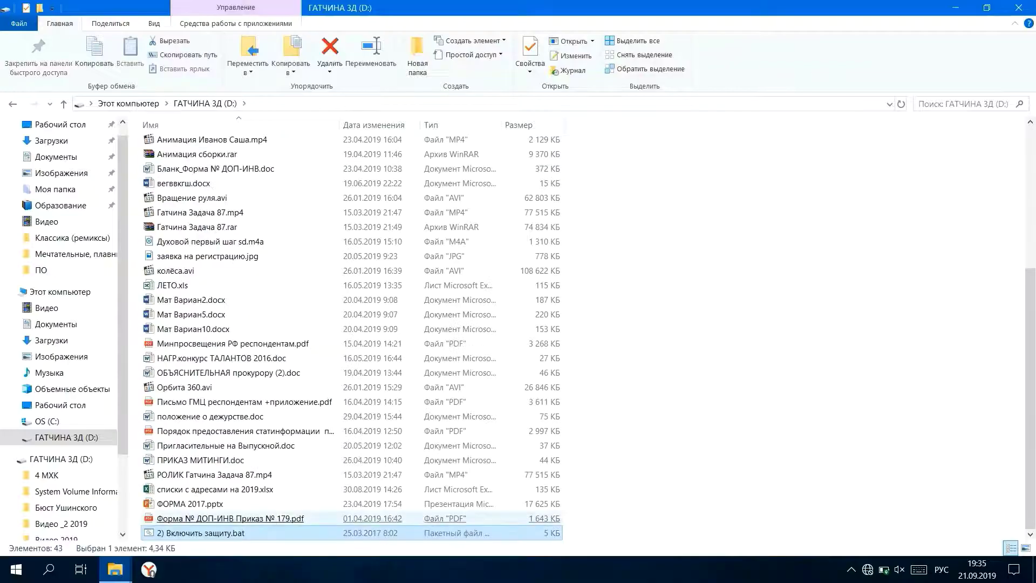
{"action": "key", "text": "Return"}
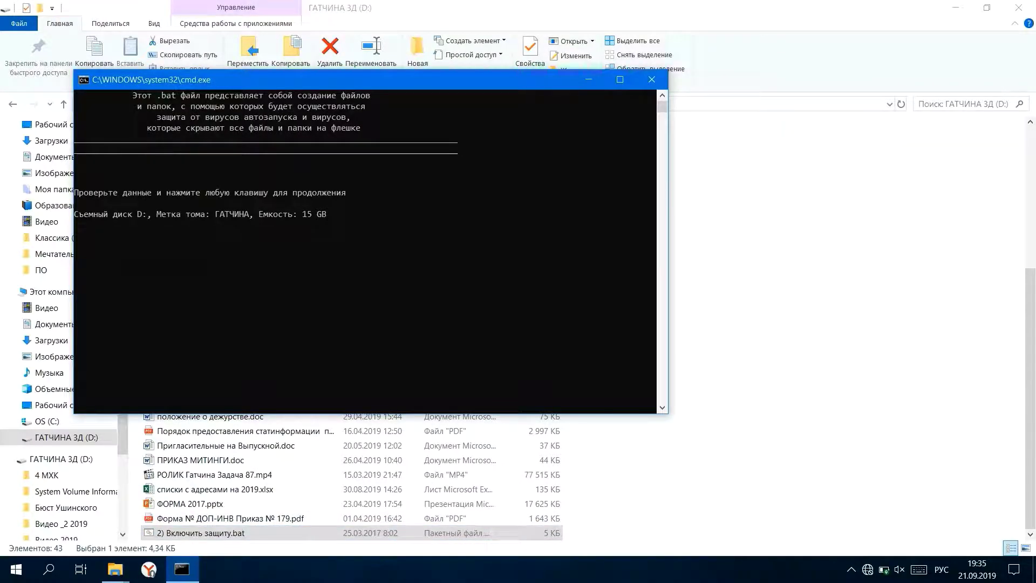
{"action": "key", "text": "Return"}
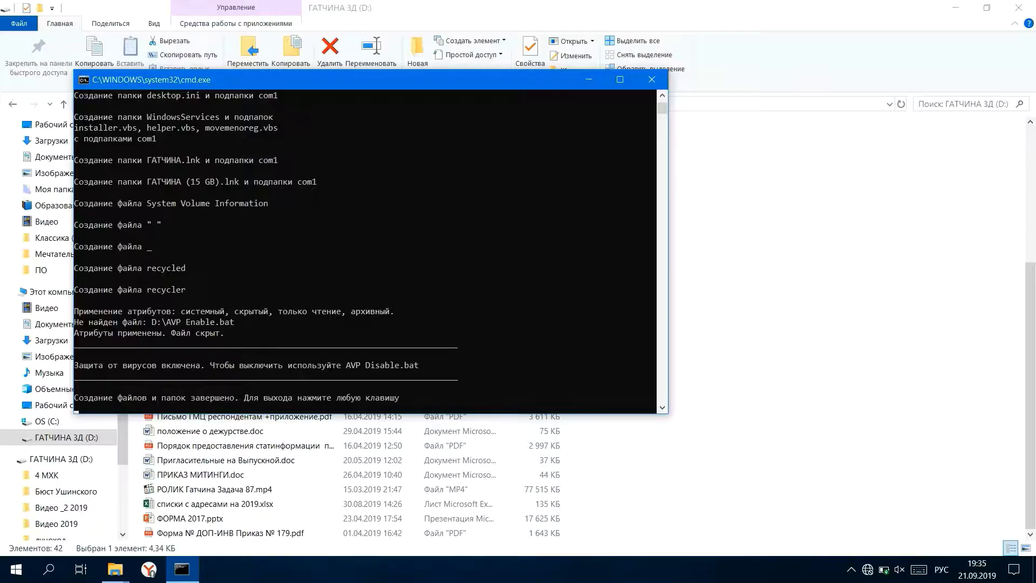
{"action": "key", "text": "Return"}
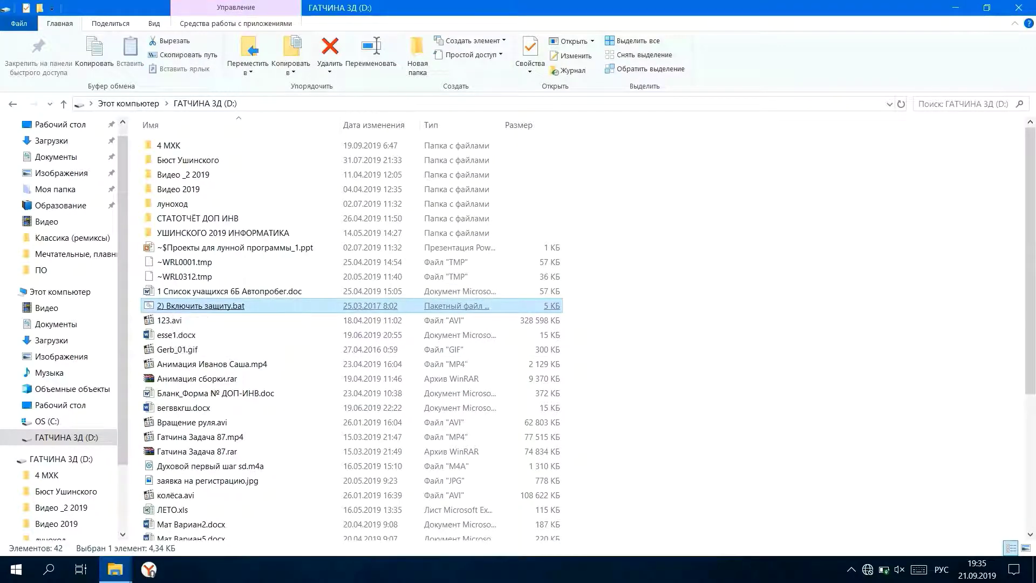
- Delete "2) Включить защиту.bat" from drive D and look over the remaining files
{"action": "key", "text": "Delete"}
{"action": "key", "text": "Return"}
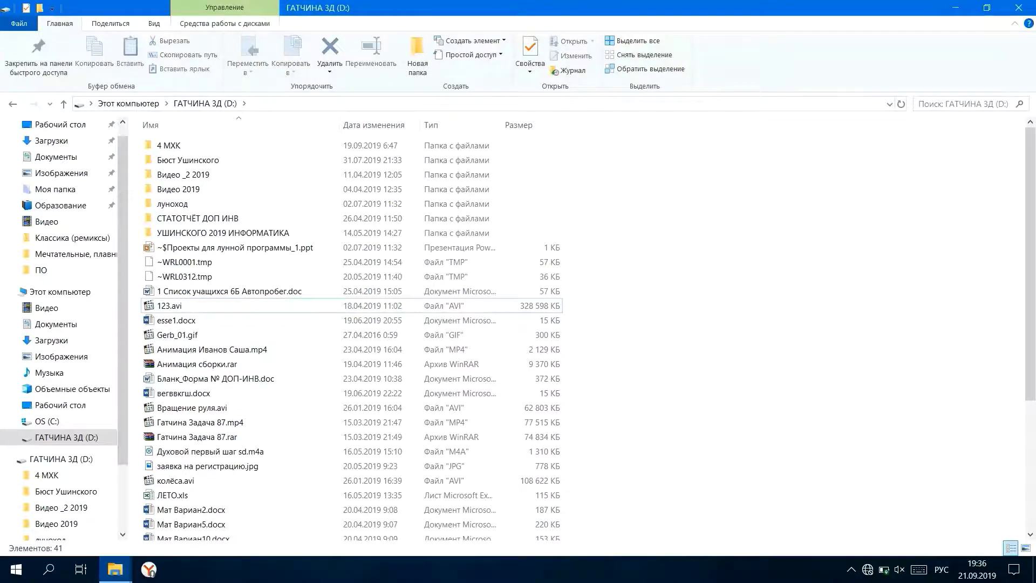
{"action": "scroll", "coordinate": [351, 329], "scroll_direction": "down", "scroll_amount": 4}
{"action": "scroll", "coordinate": [351, 329], "scroll_direction": "up", "scroll_amount": 4}
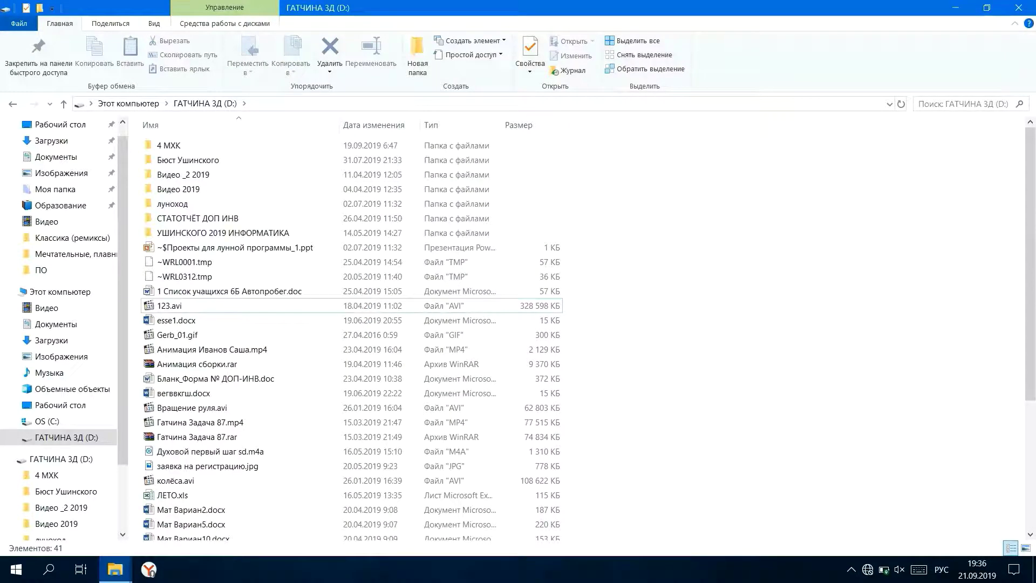